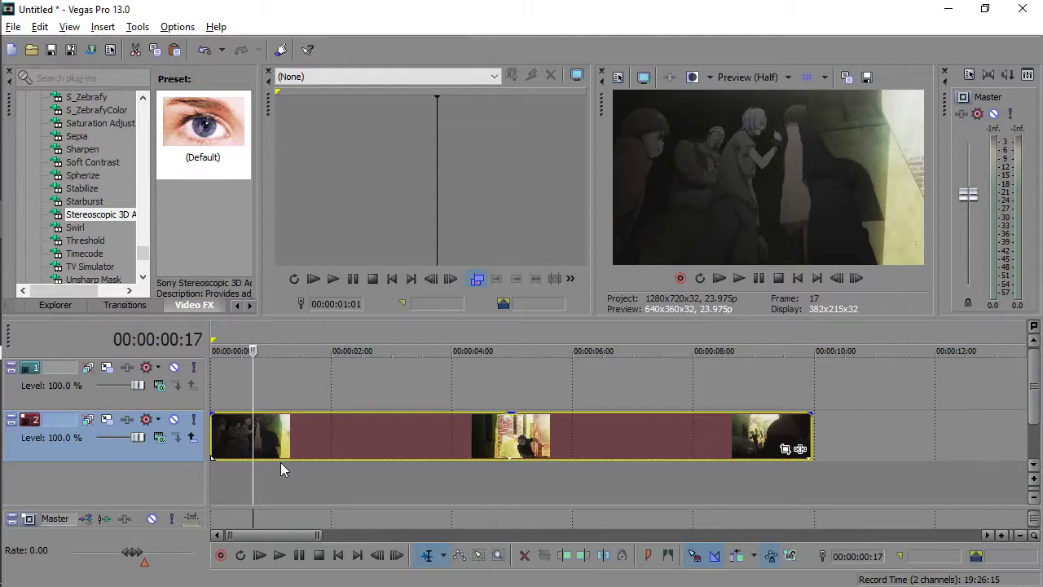
Play back the opening of the track 2 clip to find the section around one second
key(space)
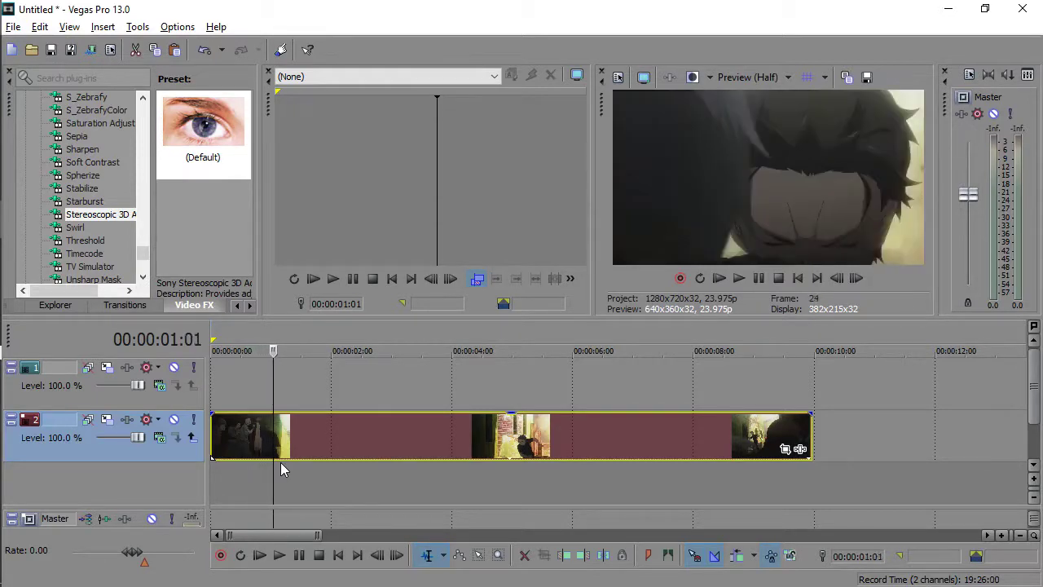
key(j)
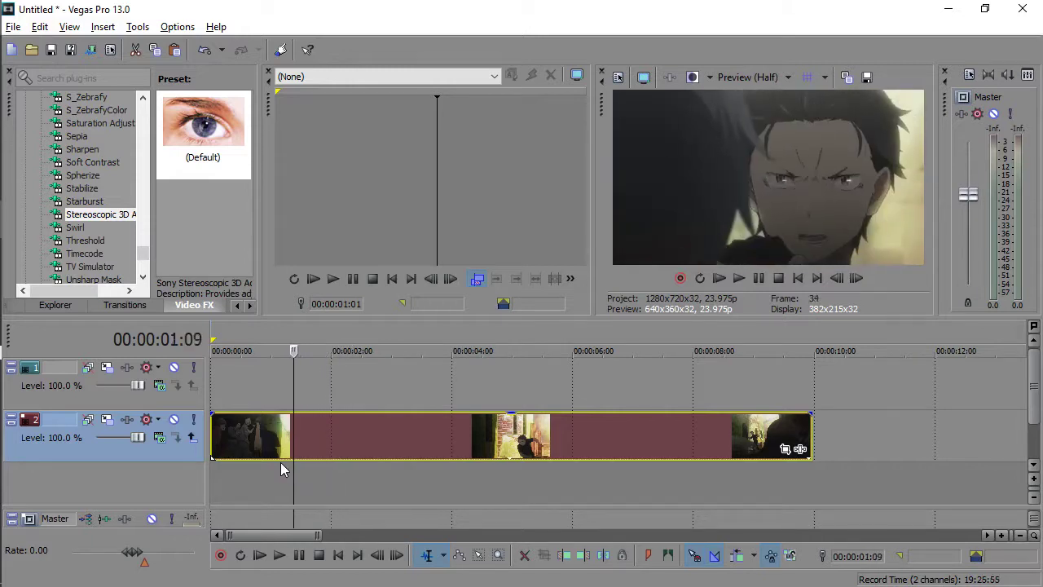
key(l)
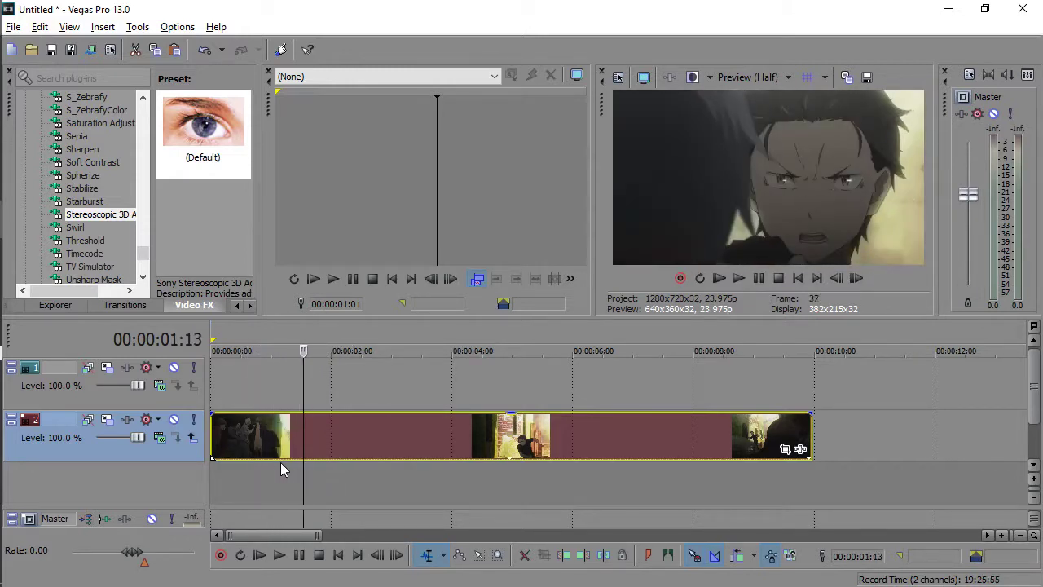
key(j)
key(l)
key(j)
key(l)
key(k)
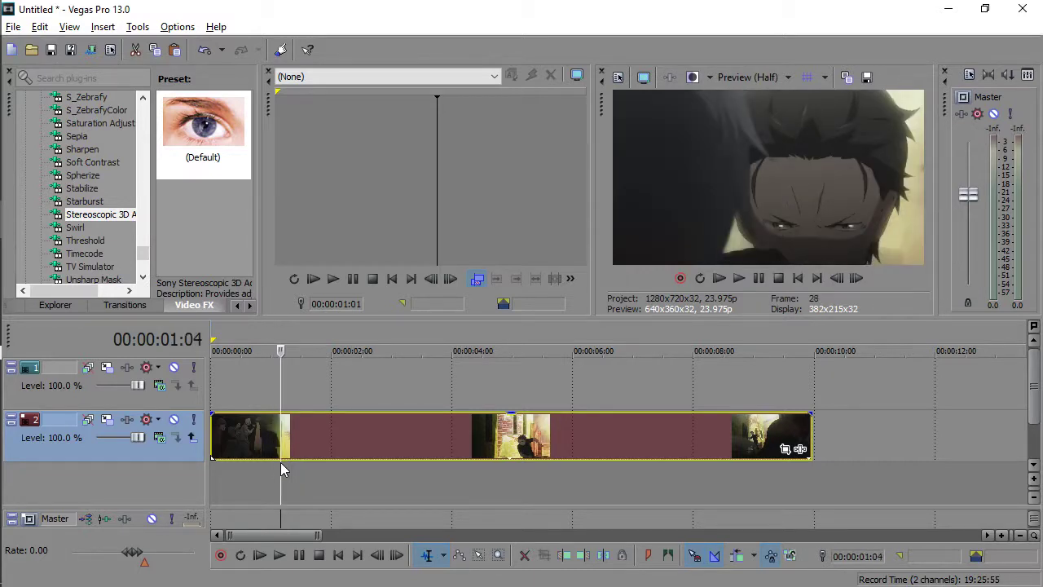
key(l)
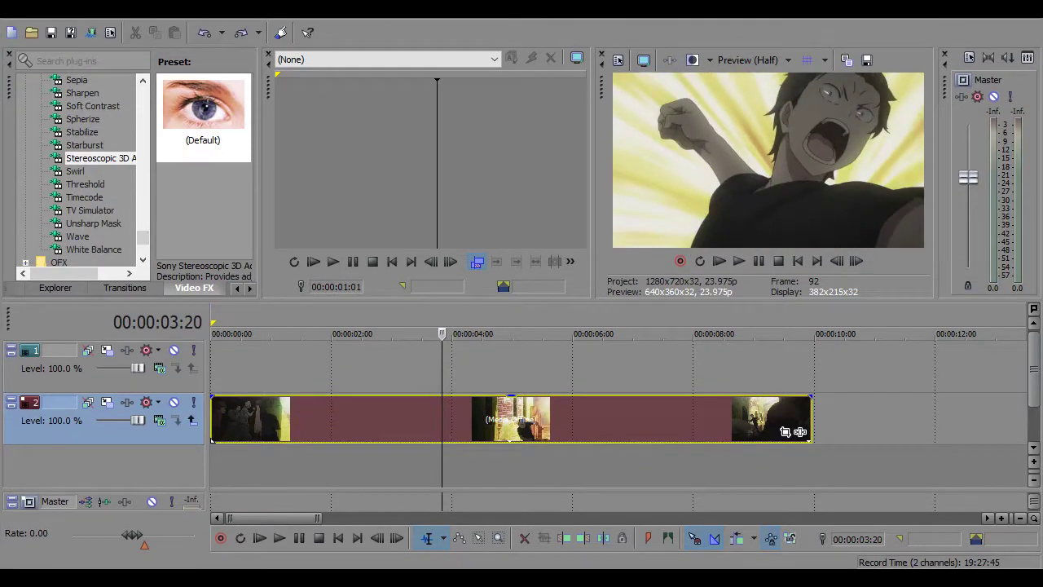
Split the track 2 clip at 00:00:01:00
click(436, 423)
drag(436, 423, 362, 443)
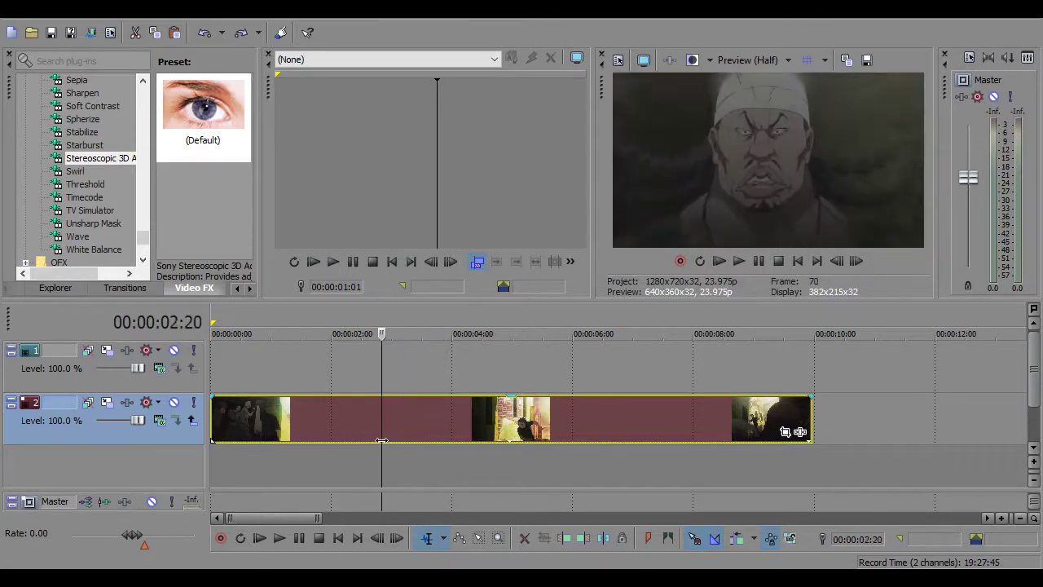
key(Left)
key(Left)
key(Left)
key(Left)
key(Left)
key(Left)
key(Left)
key(Left)
key(Left)
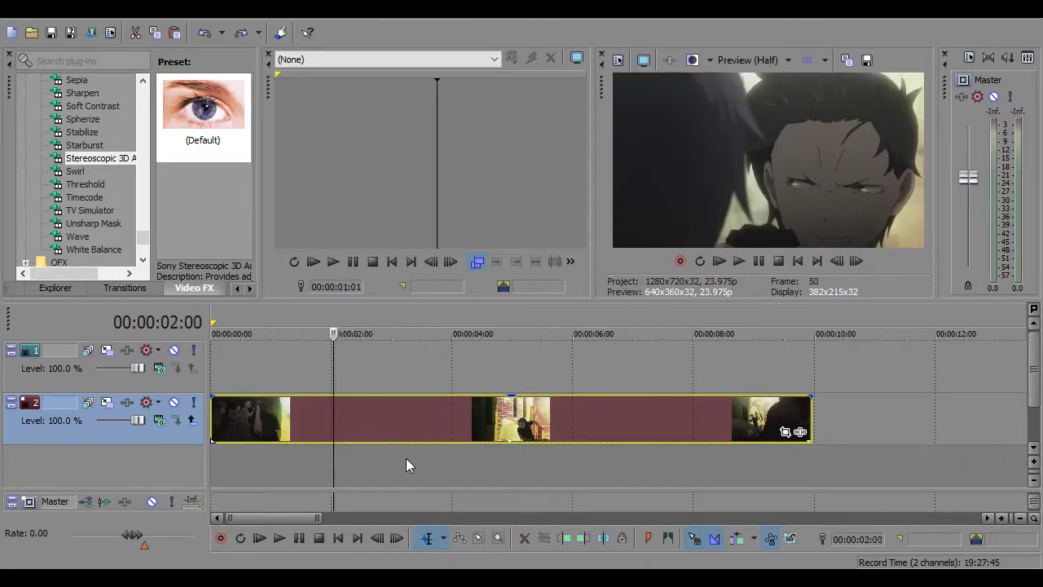
key(Left)
key(Left)
key(Left)
key(Left)
key(Left)
key(Left)
key(Left)
key(Left)
key(Left)
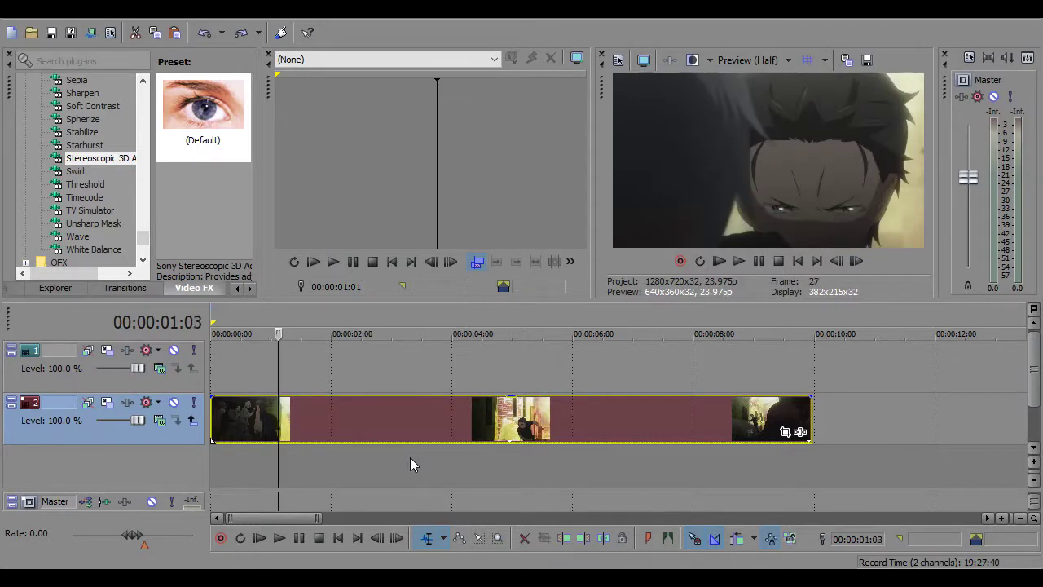
key(Left)
key(Left)
key(Left)
key(Left)
key(Left)
key(Left)
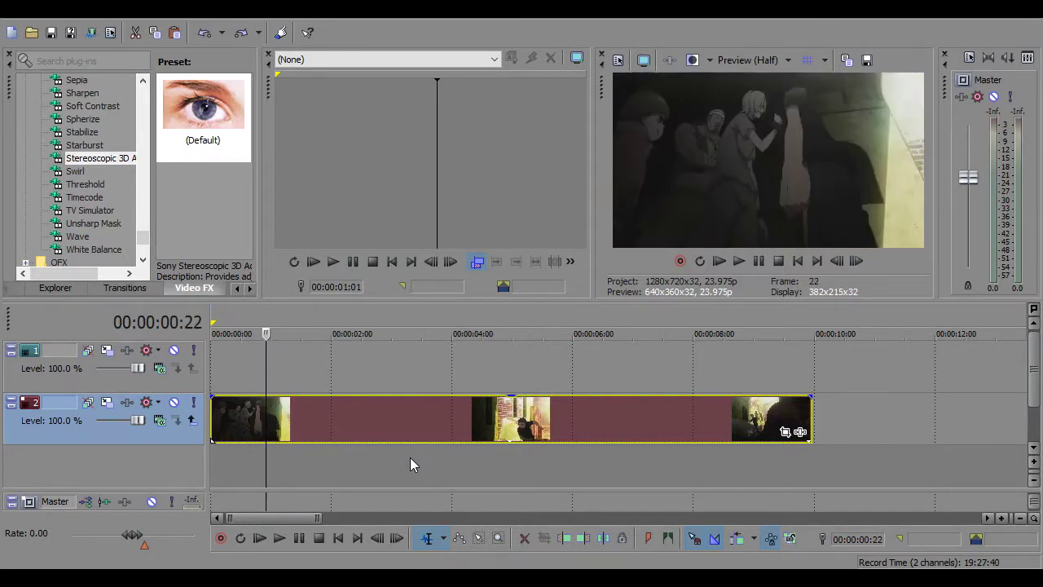
key(Right)
key(Right)
key(s)
Split the track 2 clip again at 00:00:02:07
key(Right)
key(Right)
key(Right)
key(Right)
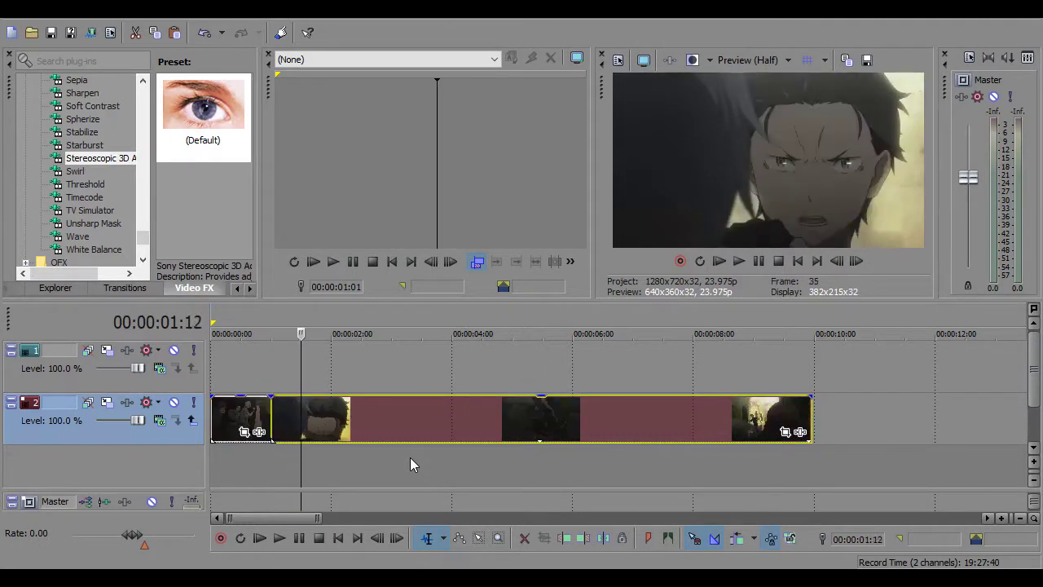
key(Right)
key(Right)
key(Right)
key(Right)
key(Right)
key(Right)
key(Right)
key(Right)
key(Right)
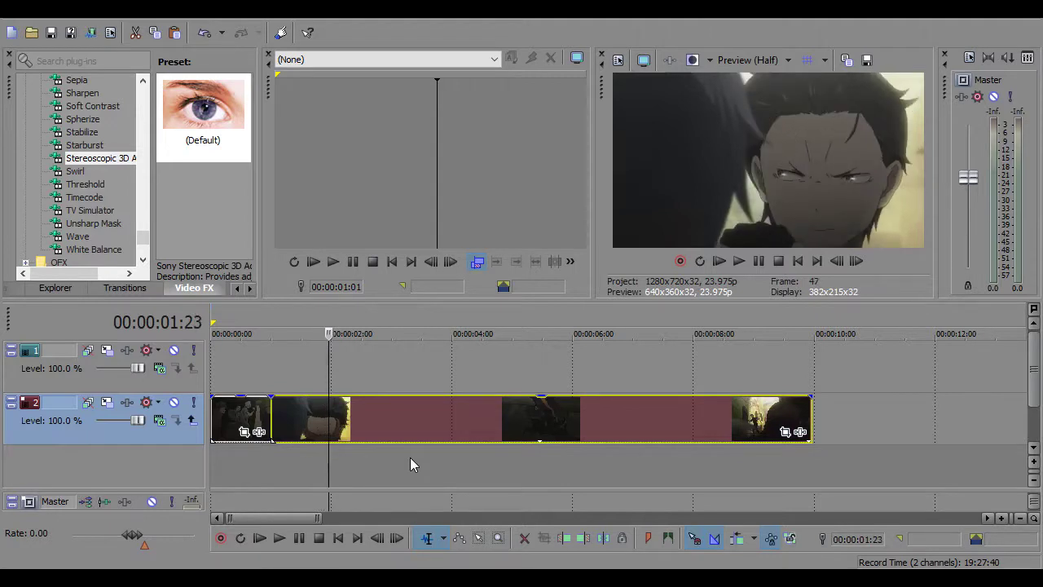
key(Right)
key(Right)
key(Right)
key(Right)
key(Right)
key(Left)
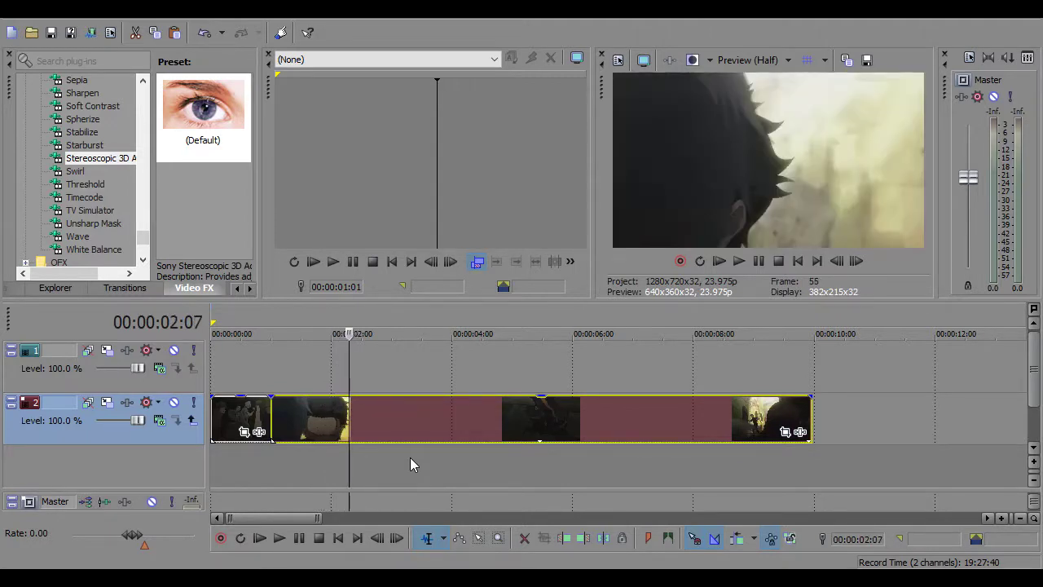
key(s)
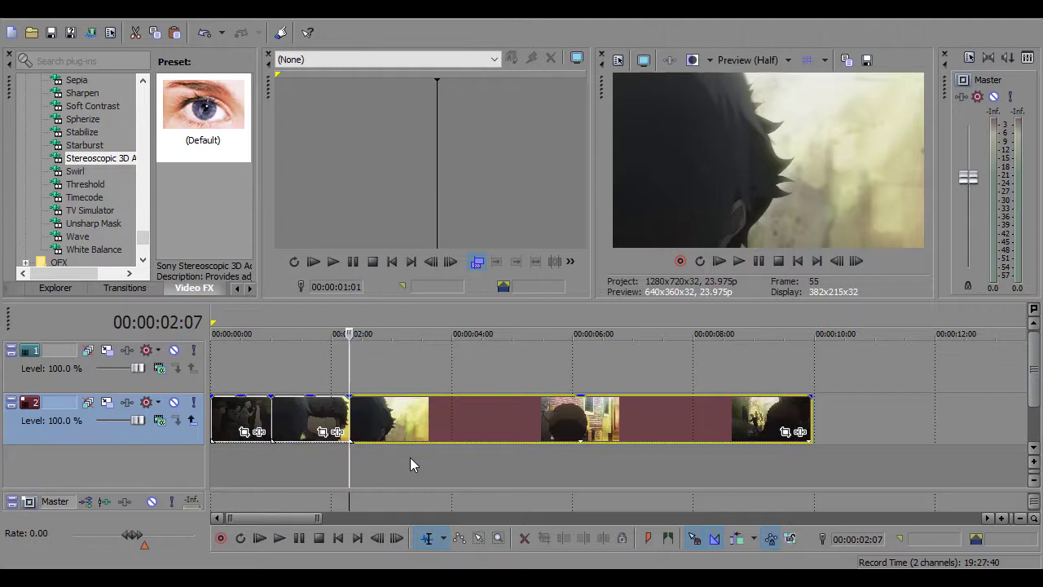
Paste a copy of the 1:00–2:07 event onto track 1, directly above the original
click(275, 421)
key(space)
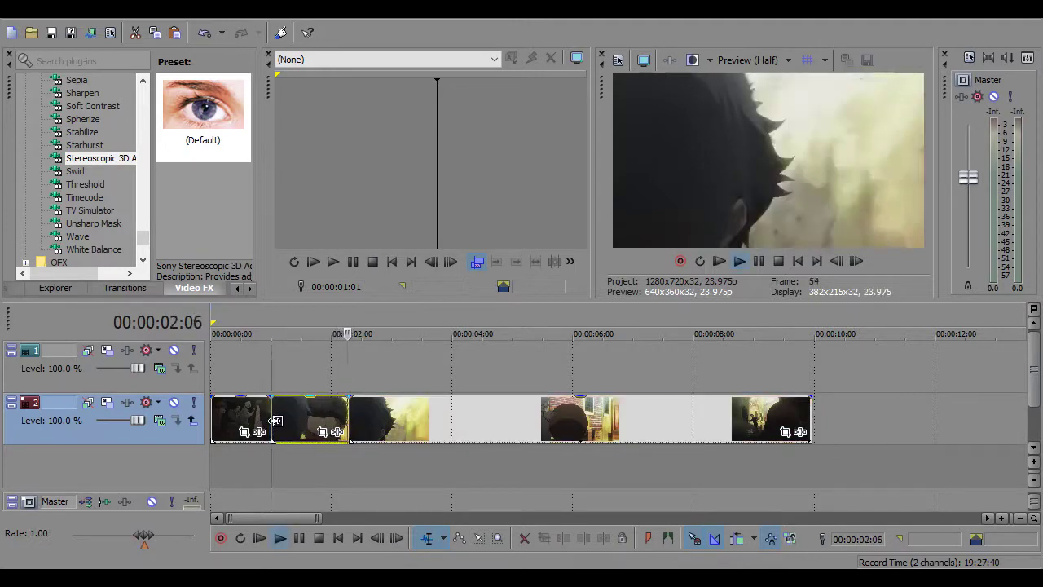
key(space)
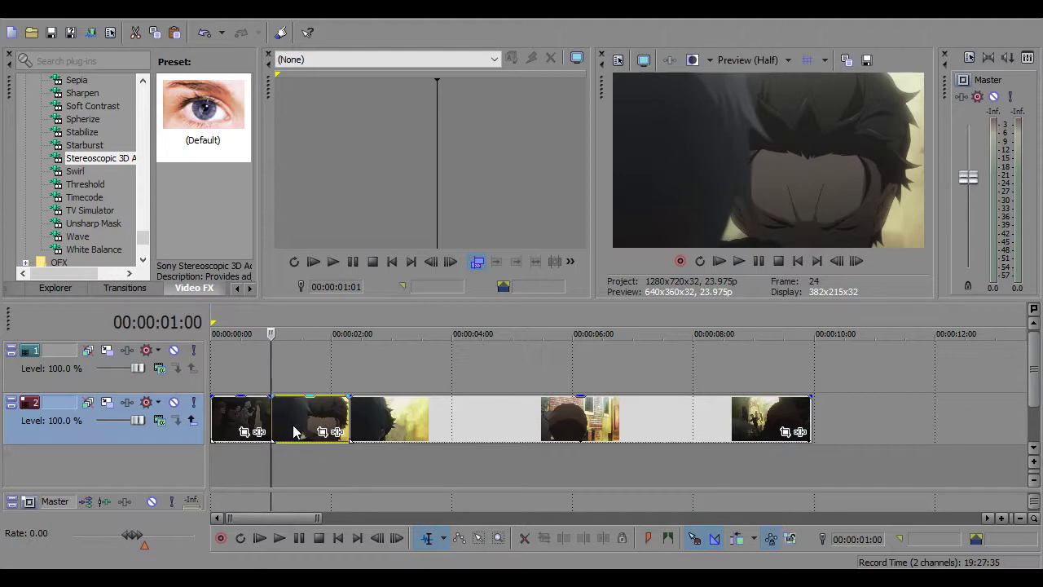
click(271, 377)
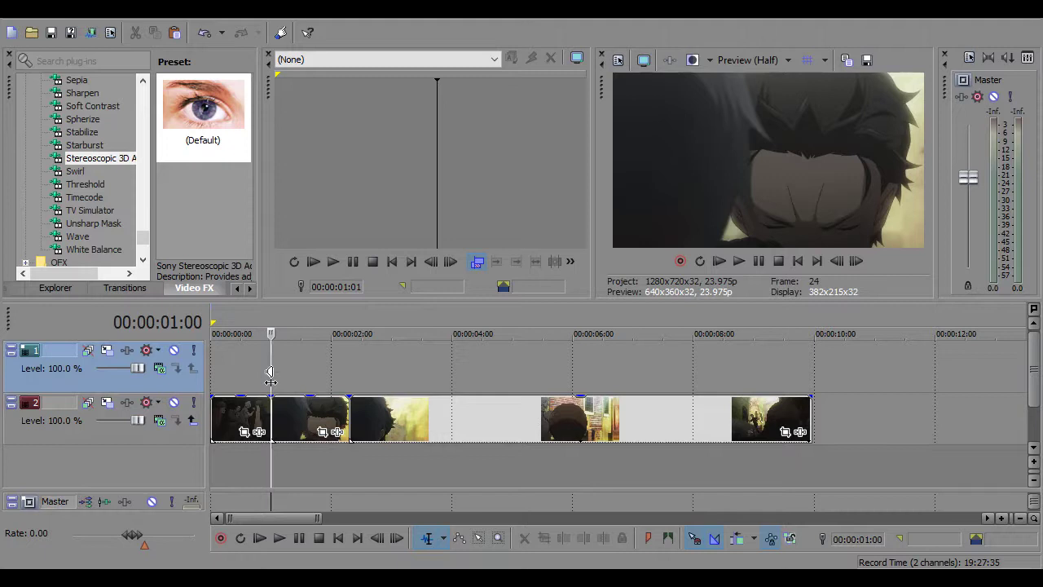
key(ctrl+v)
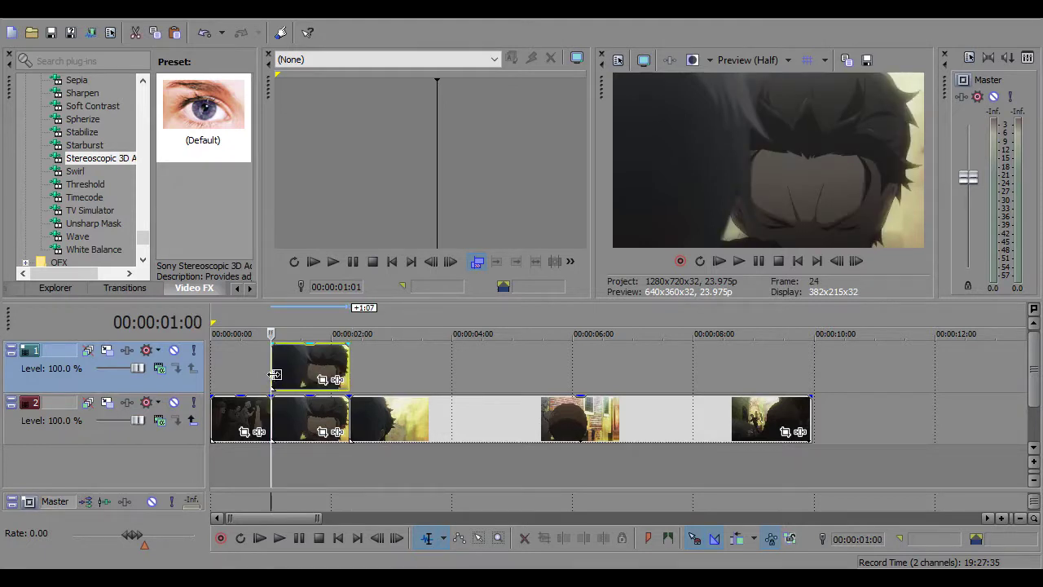
click(283, 371)
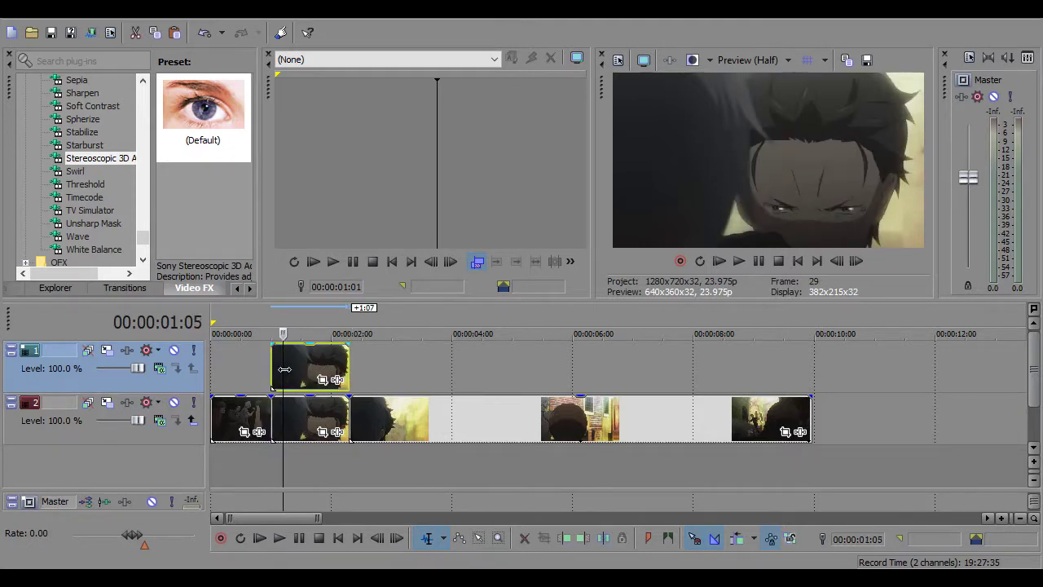
mouse_move(284, 369)
mouse_down()
mouse_move(329, 368)
mouse_move(301, 389)
mouse_up()
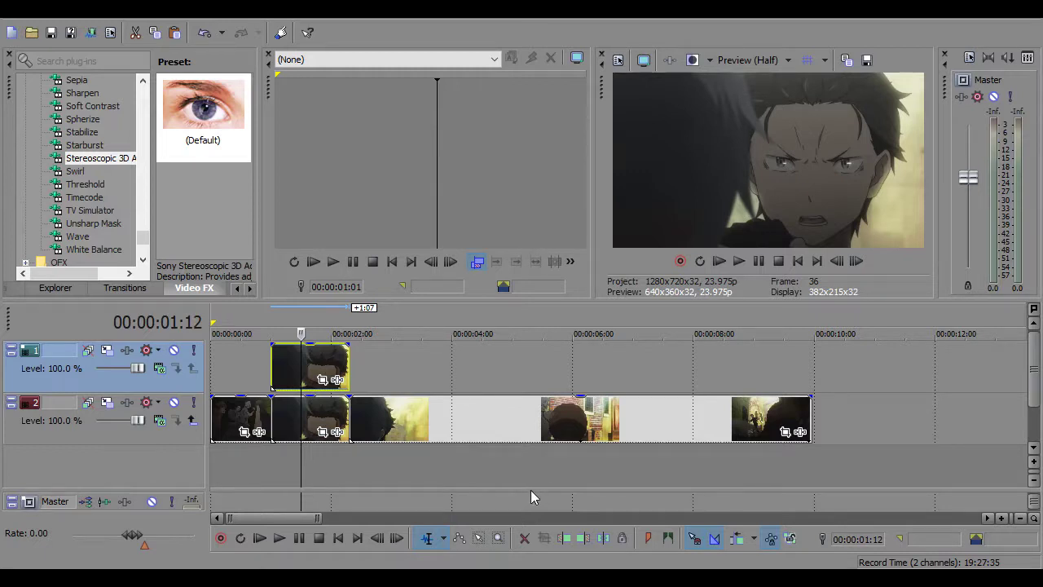
Drop the Sony Stereoscopic 3D Adjust Default preset onto the track 1 copy
click(326, 373)
click(306, 367)
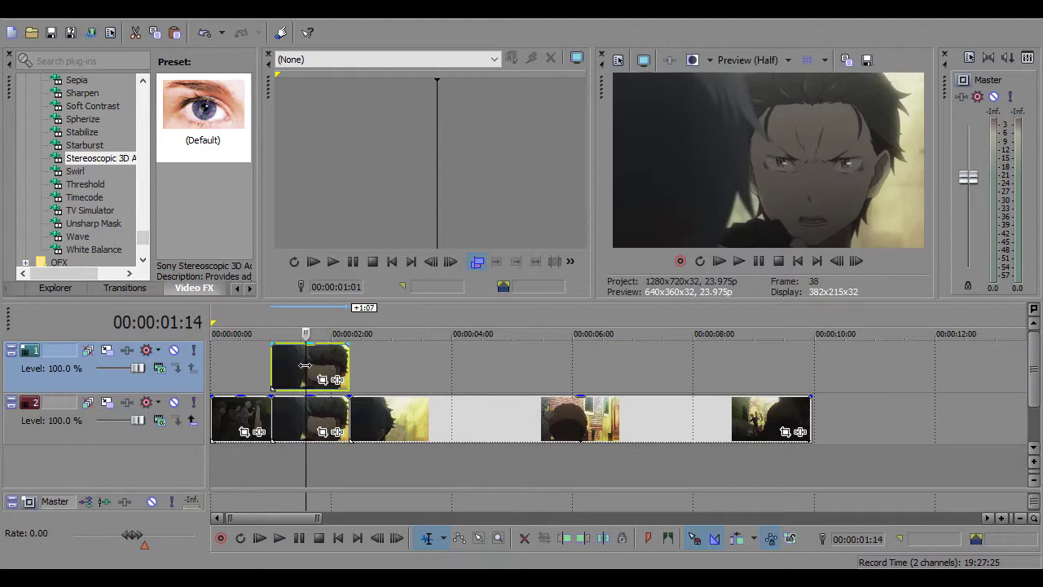
click(76, 160)
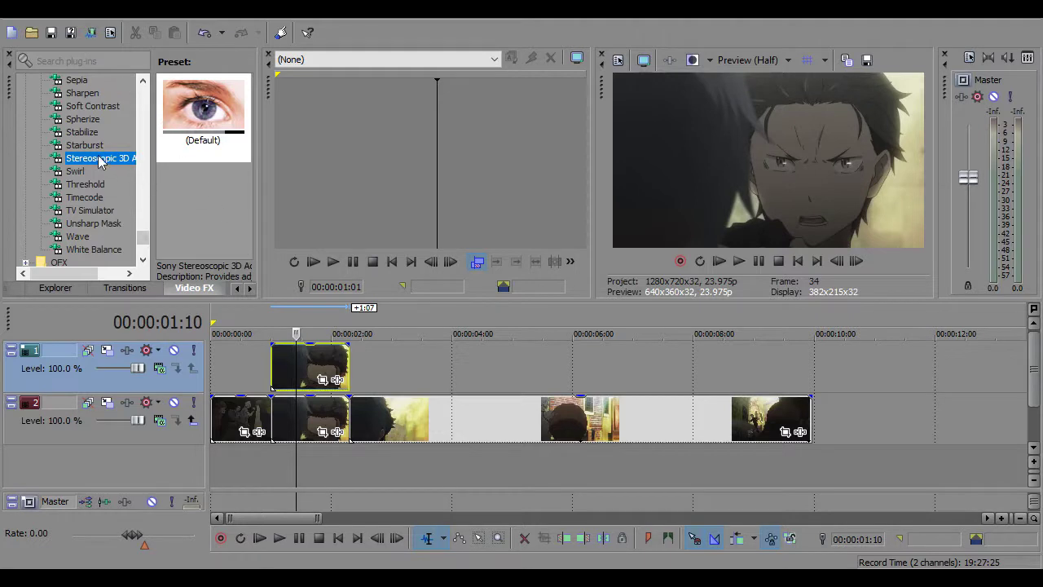
drag(203, 123, 310, 369)
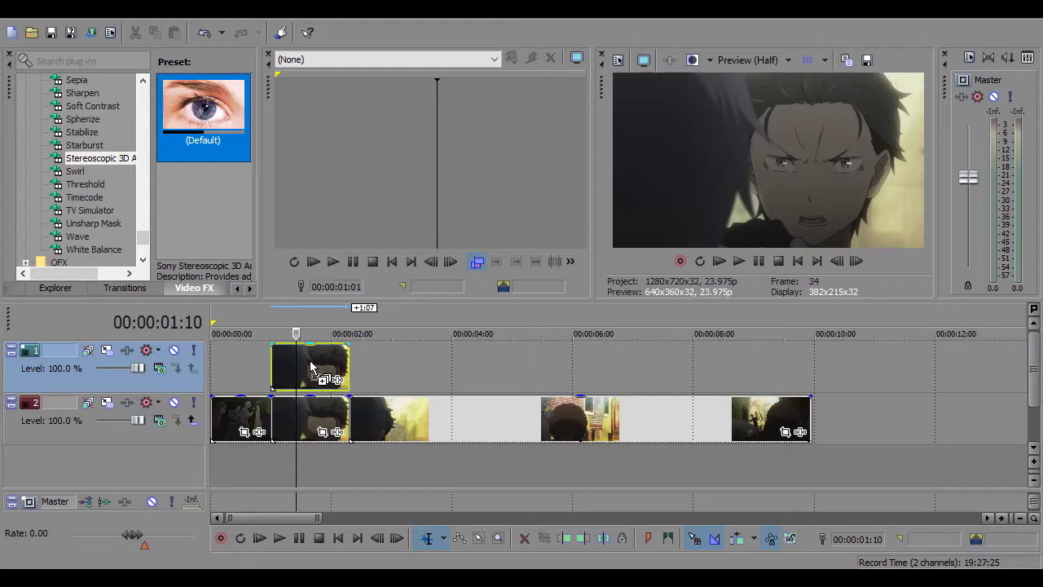
drag(310, 368, 312, 366)
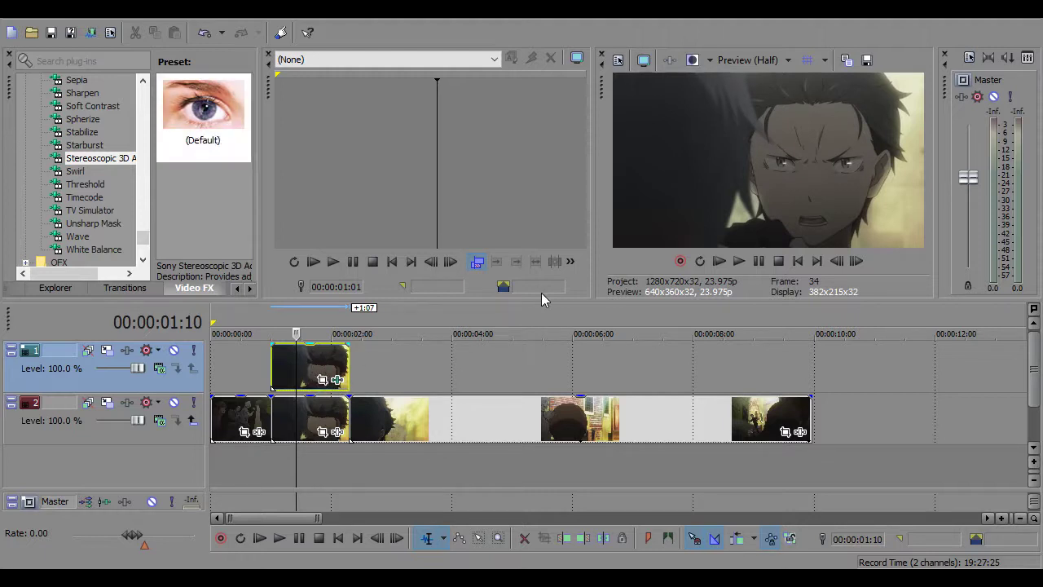
Move the playhead to 1:18 on the track 1 copy
click(317, 367)
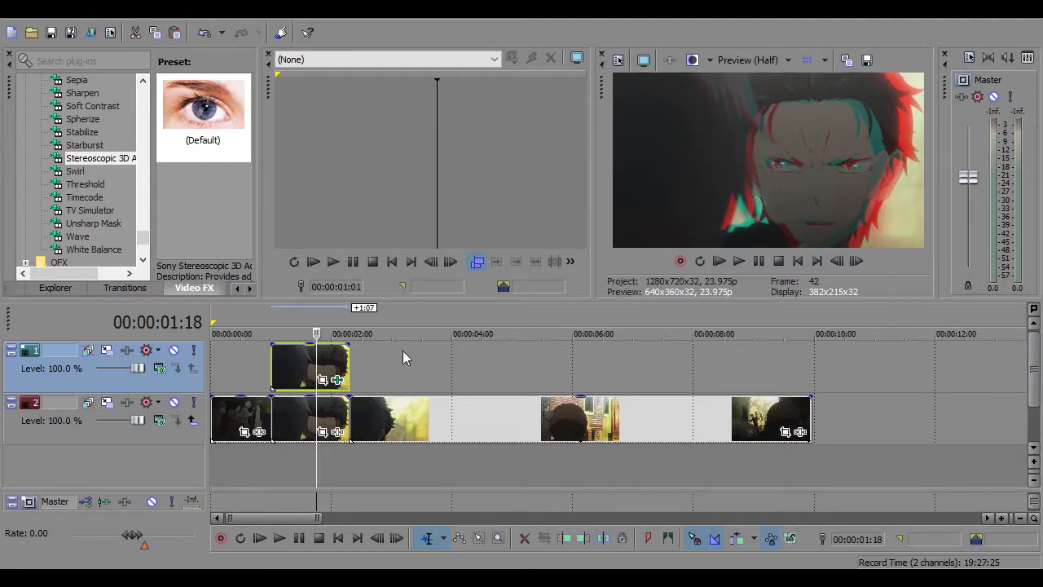
Play the twitch twice from frame 17, then zoom the timeline in around the copy
click(252, 369)
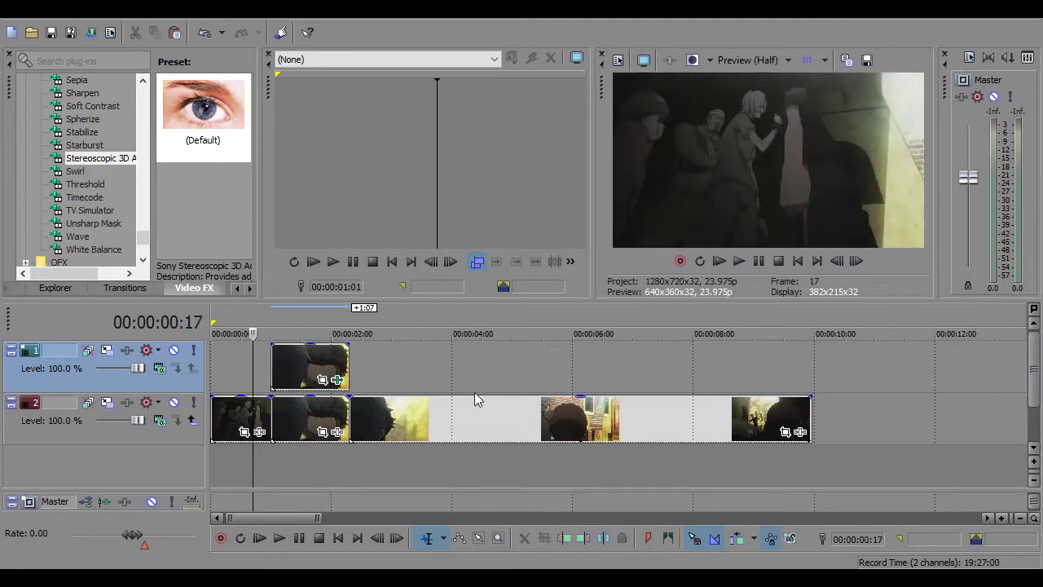
key(space)
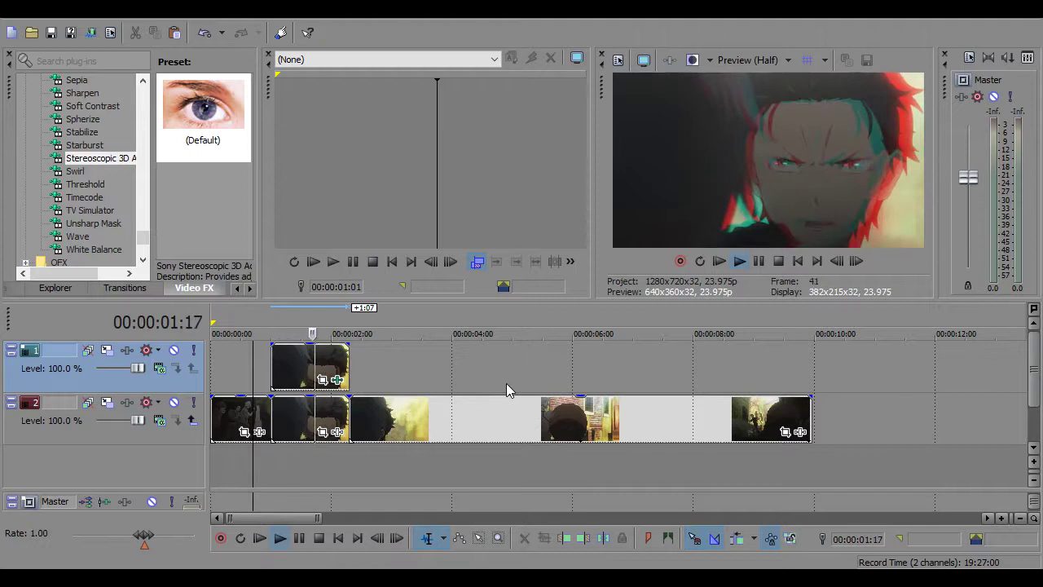
key(space)
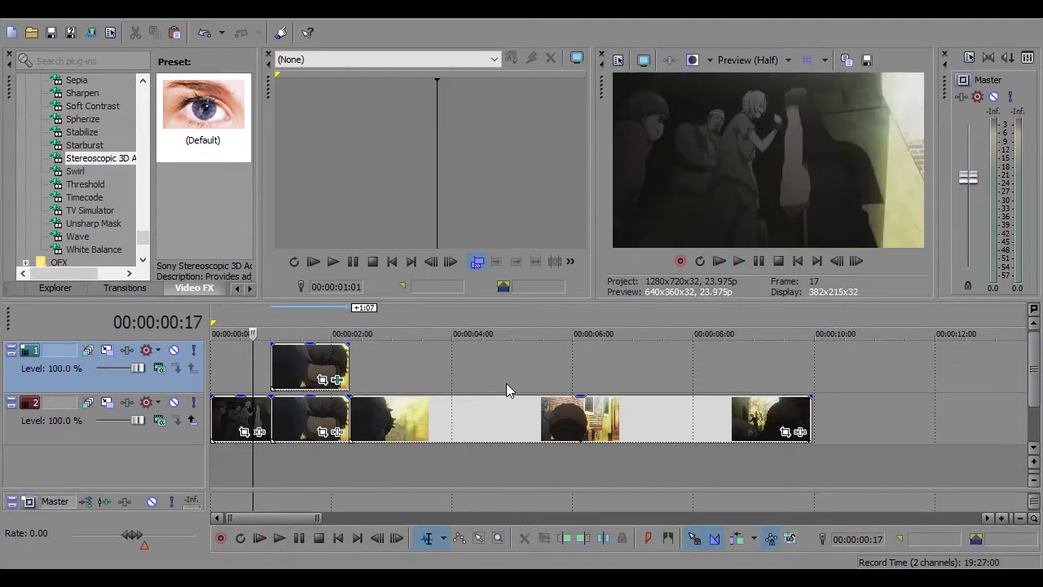
key(space)
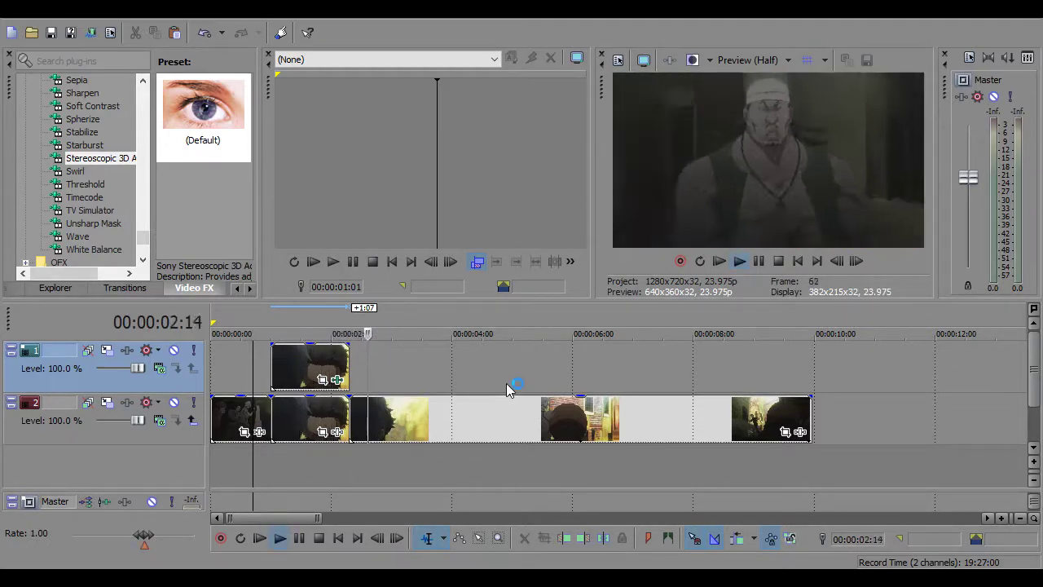
key(space)
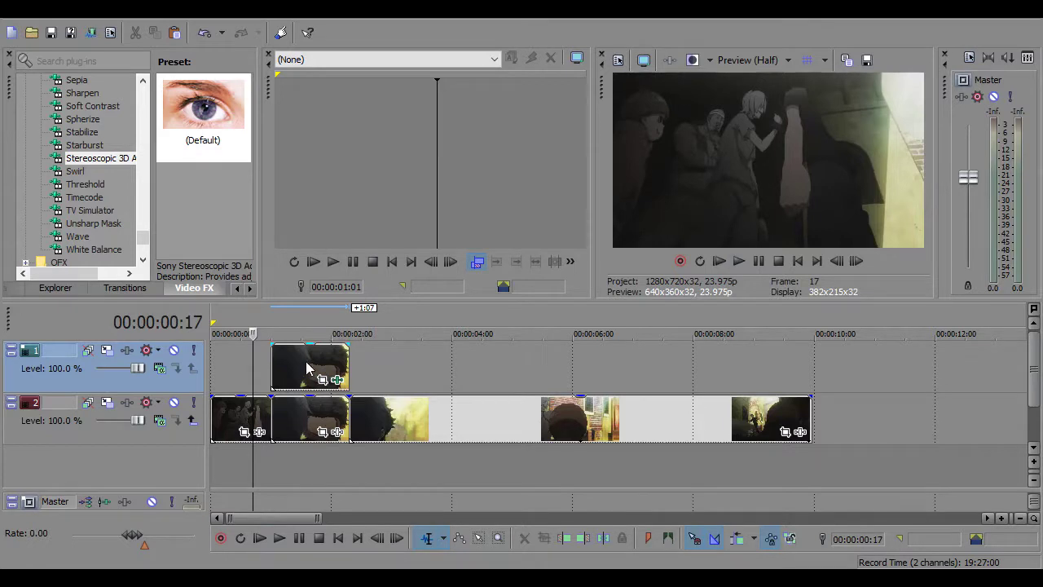
scroll(306, 369, up, 2)
scroll(459, 378, up, 2)
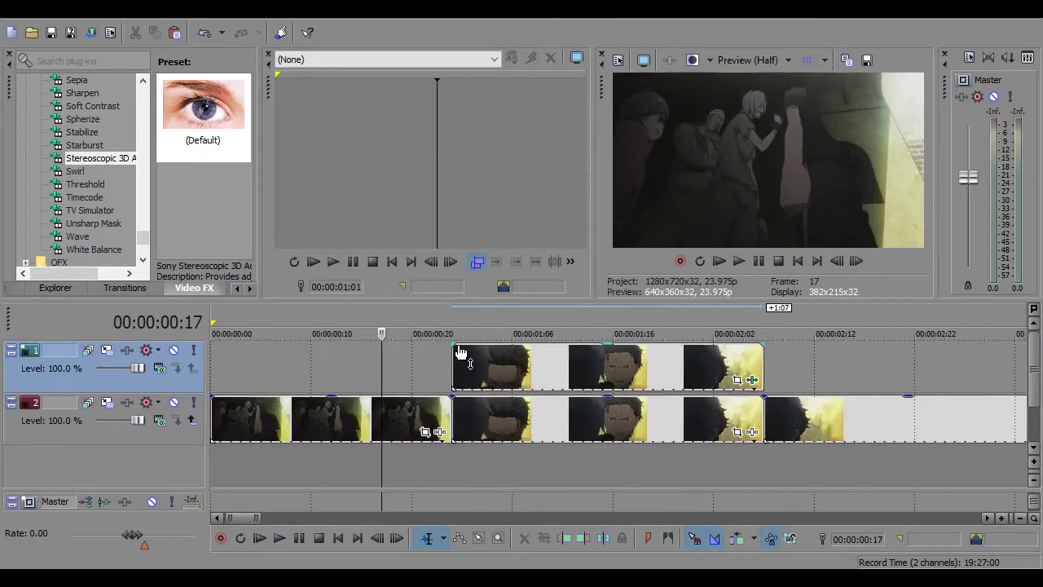
Add a fade-in and a fade-out to the track 1 copy and preview them
drag(456, 346, 522, 343)
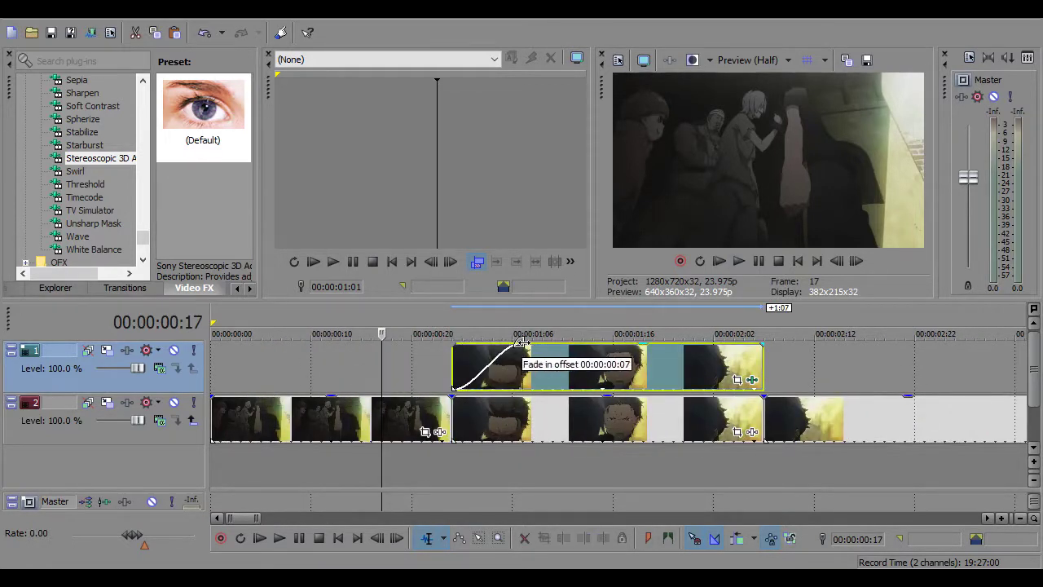
drag(521, 344, 551, 343)
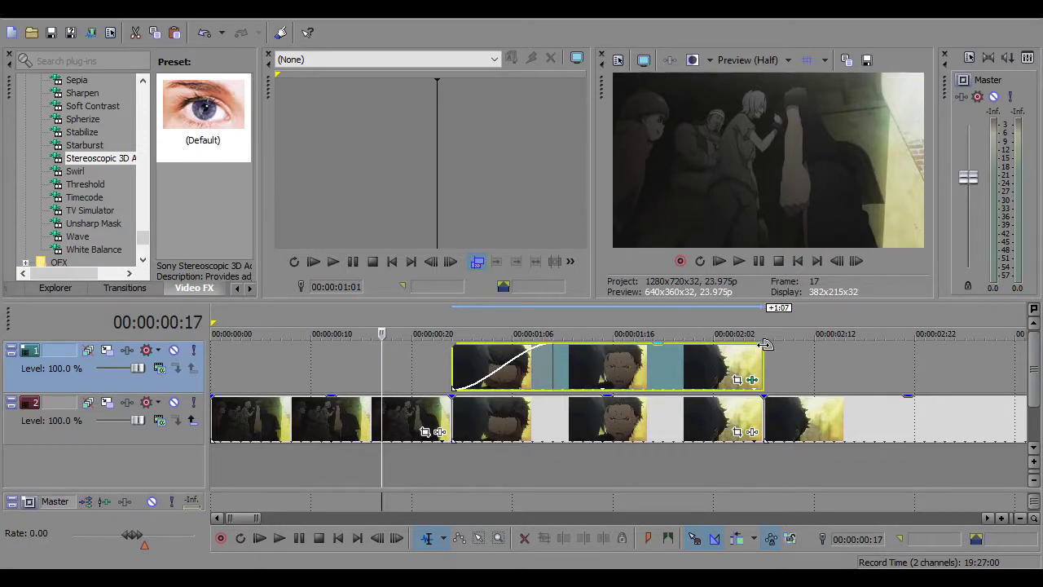
drag(765, 344, 666, 344)
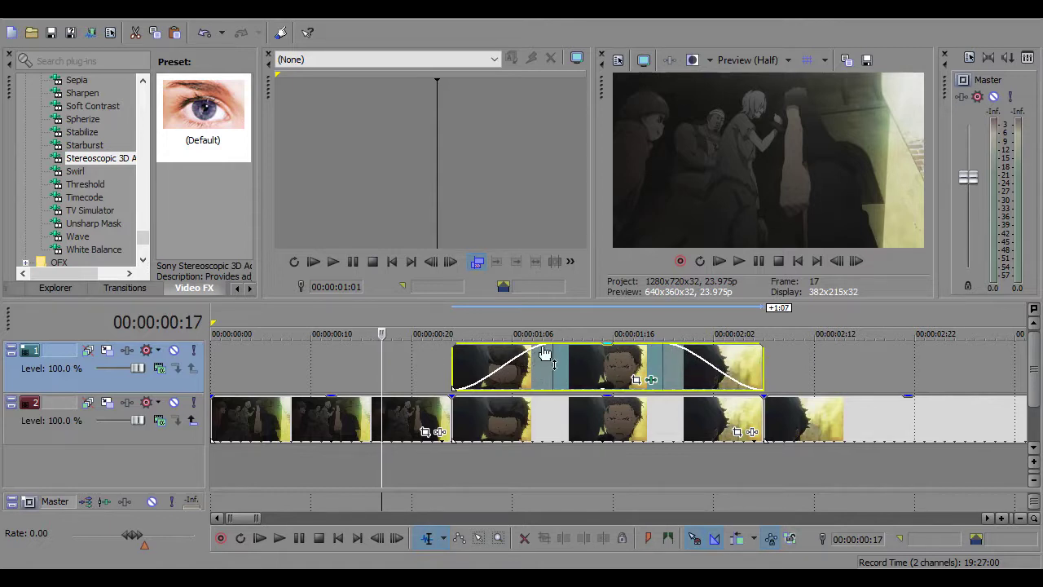
key(space)
Fine-tune where the fade-in ends and make it a slow logarithmic curve
drag(546, 349, 550, 337)
drag(551, 348, 543, 346)
click(601, 413)
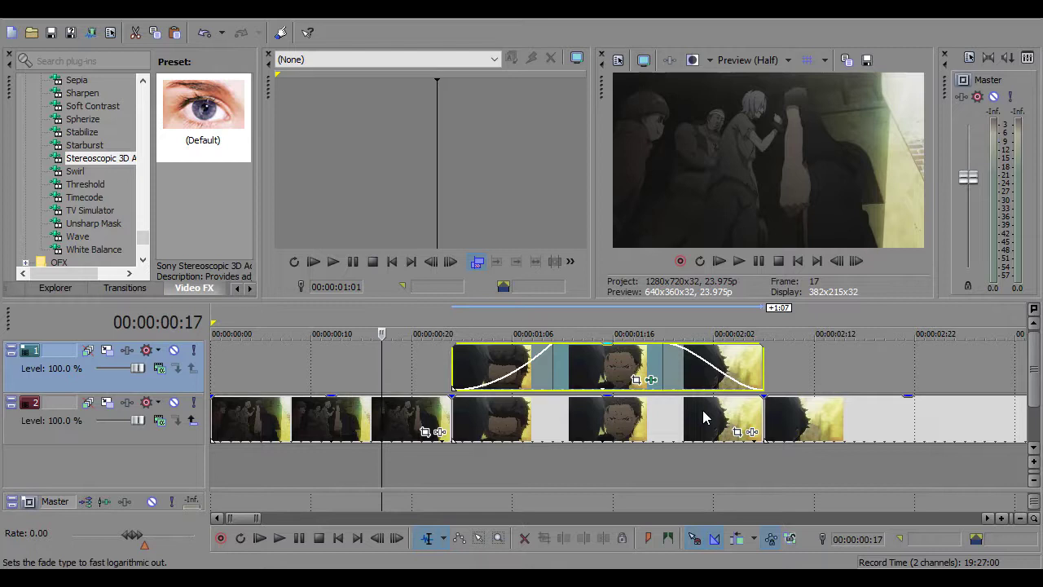
Lengthen the fade-in and start the fade-out earlier so both meet mid-clip, then preview
key(space)
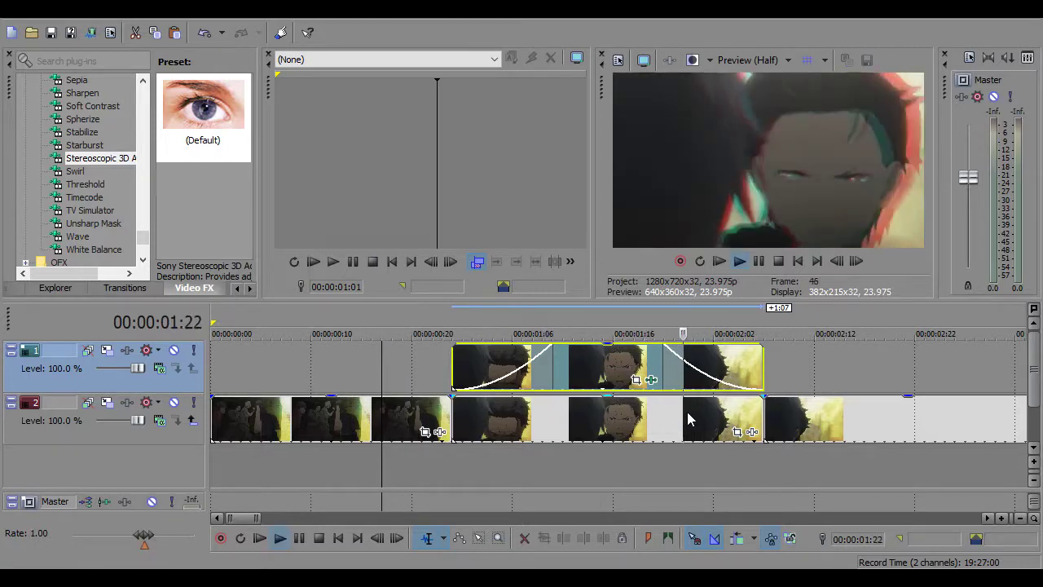
key(space)
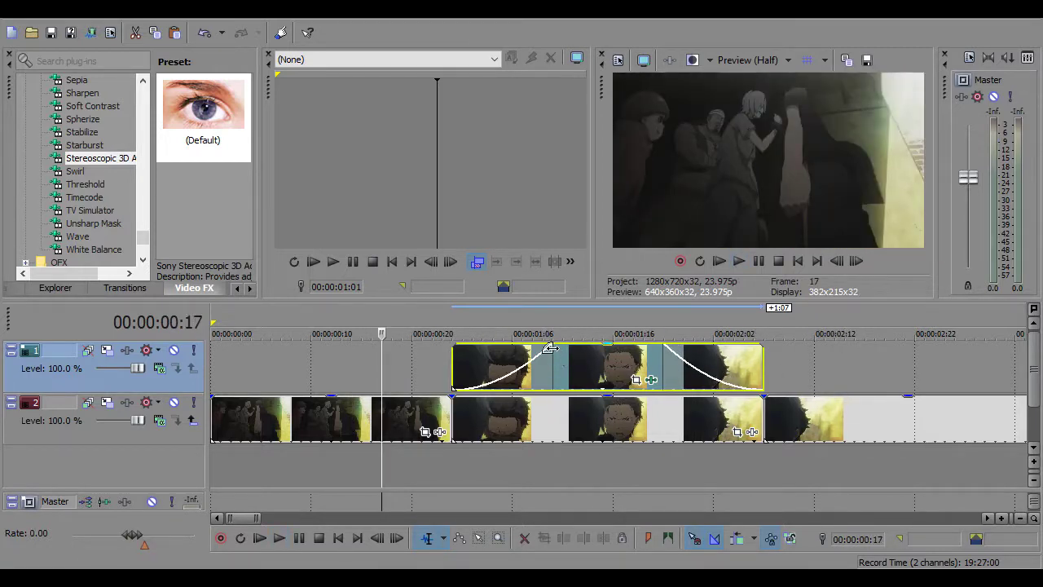
drag(551, 348, 580, 348)
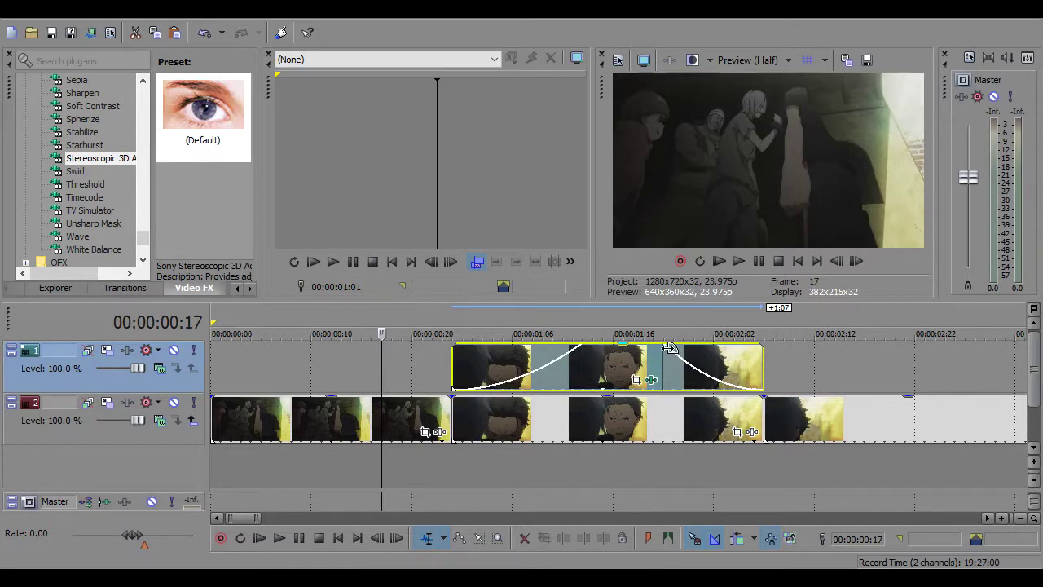
drag(668, 344, 637, 348)
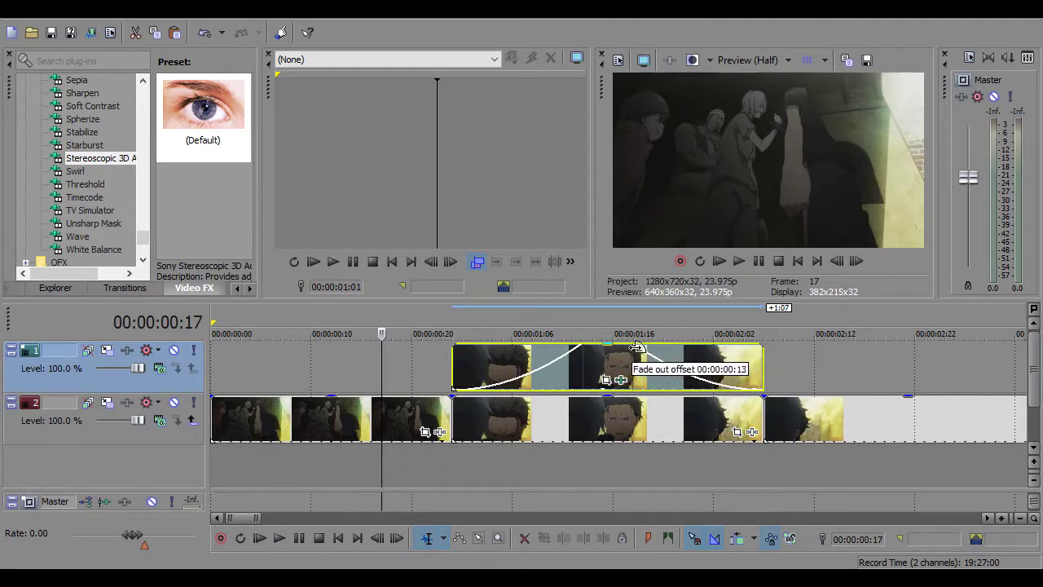
key(space)
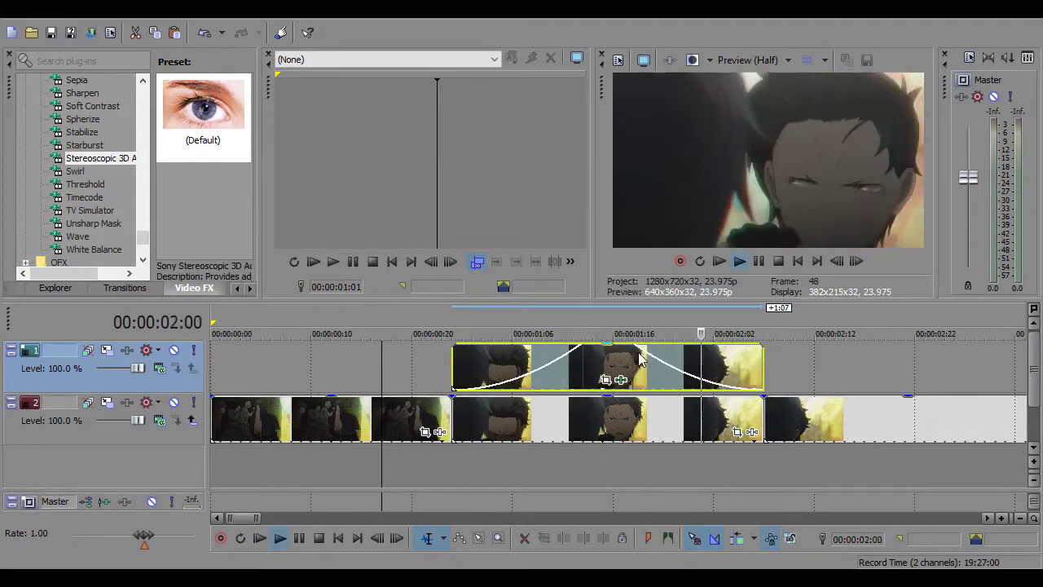
key(space)
key(space)
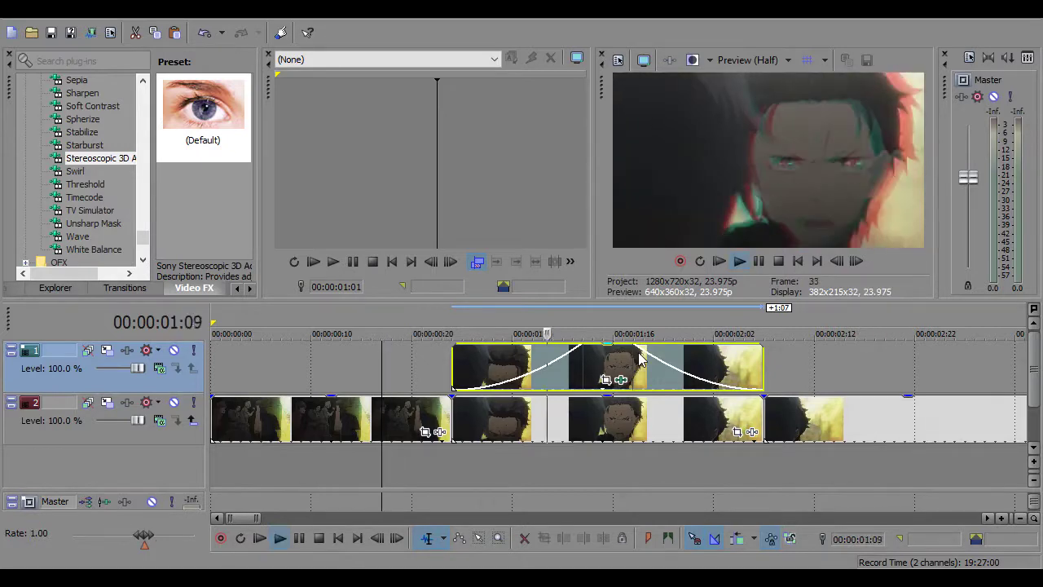
key(space)
scroll(668, 406, down, 4)
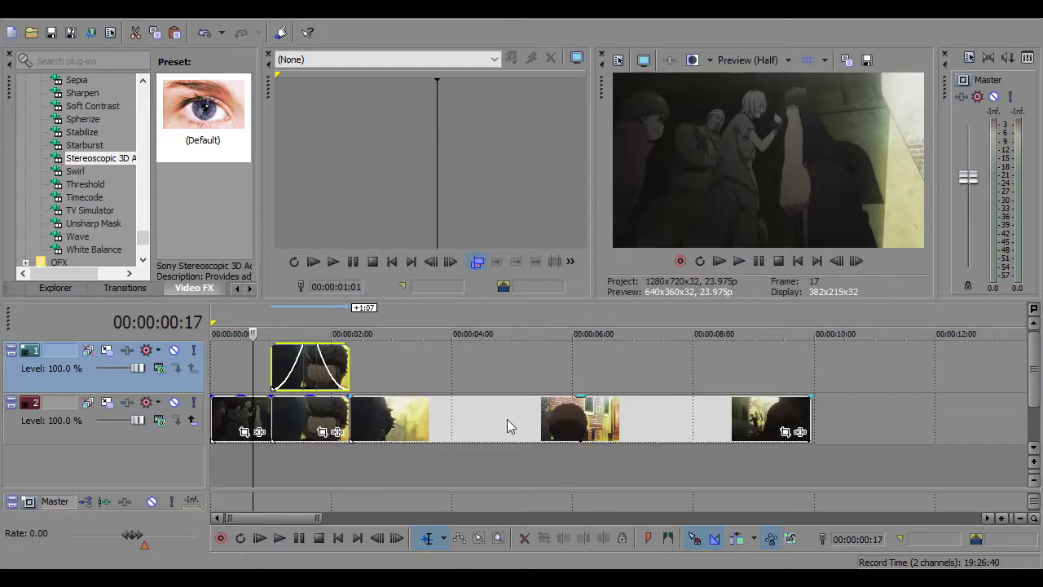
click(451, 411)
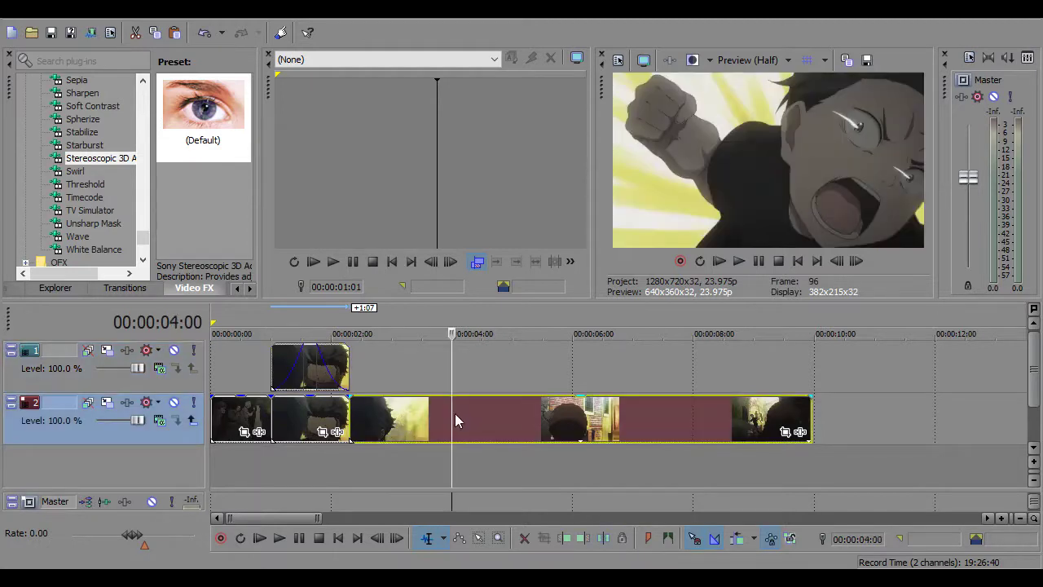
mouse_move(454, 414)
mouse_down()
mouse_move(485, 414)
mouse_move(303, 421)
mouse_up()
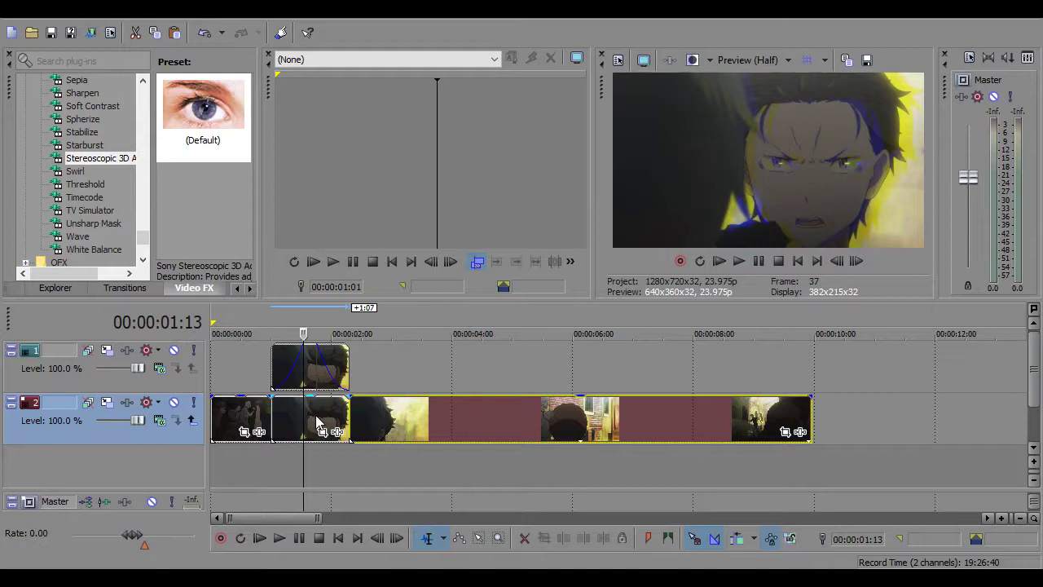
mouse_move(305, 420)
mouse_down()
mouse_move(346, 415)
mouse_move(321, 430)
mouse_up()
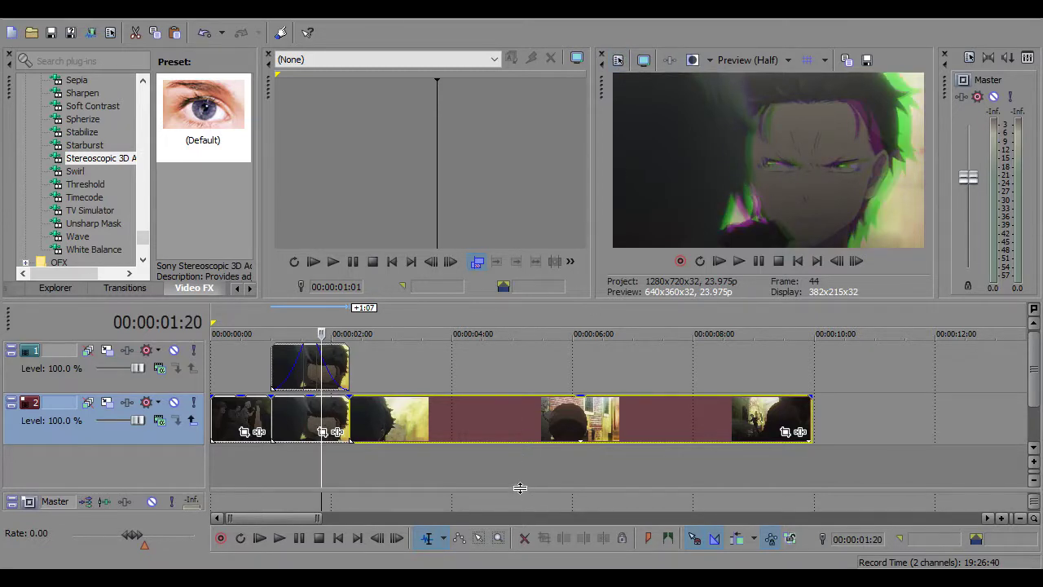
mouse_move(321, 406)
mouse_down()
mouse_move(284, 406)
mouse_move(384, 406)
mouse_move(331, 406)
mouse_move(304, 421)
mouse_up()
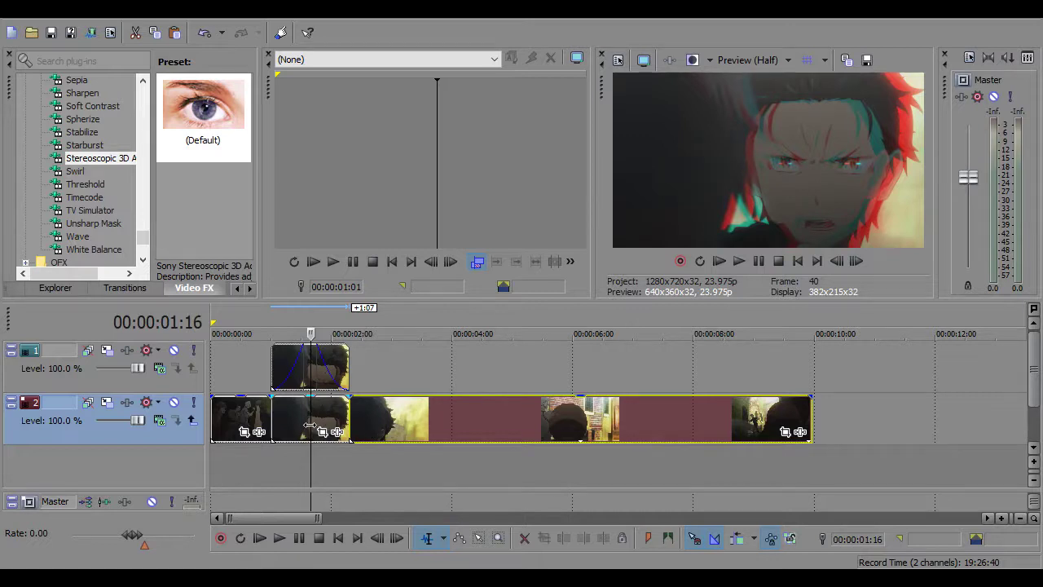
mouse_move(312, 418)
mouse_down()
mouse_move(252, 418)
mouse_move(388, 420)
mouse_move(289, 423)
mouse_move(271, 444)
mouse_up()
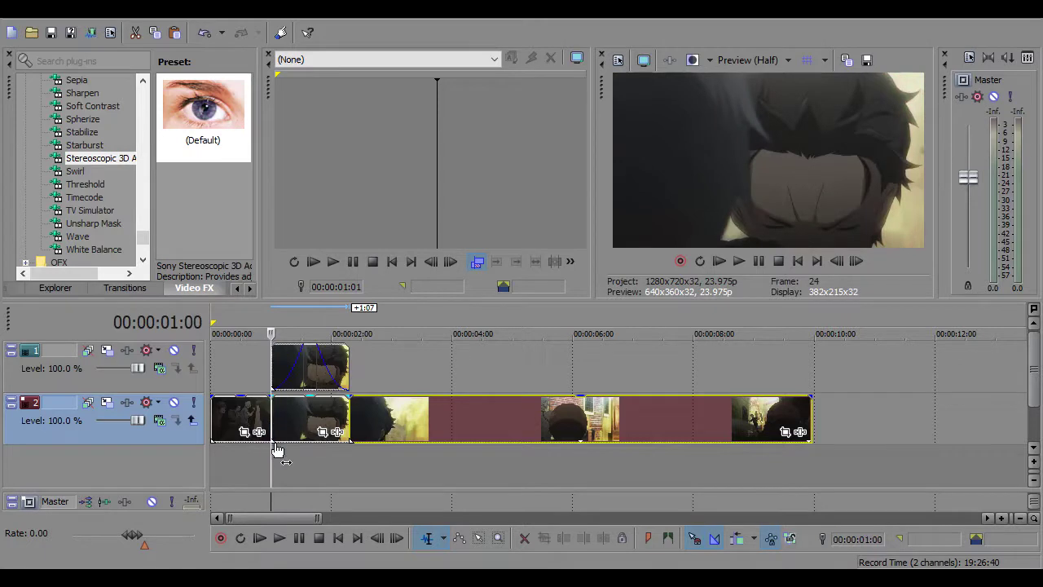